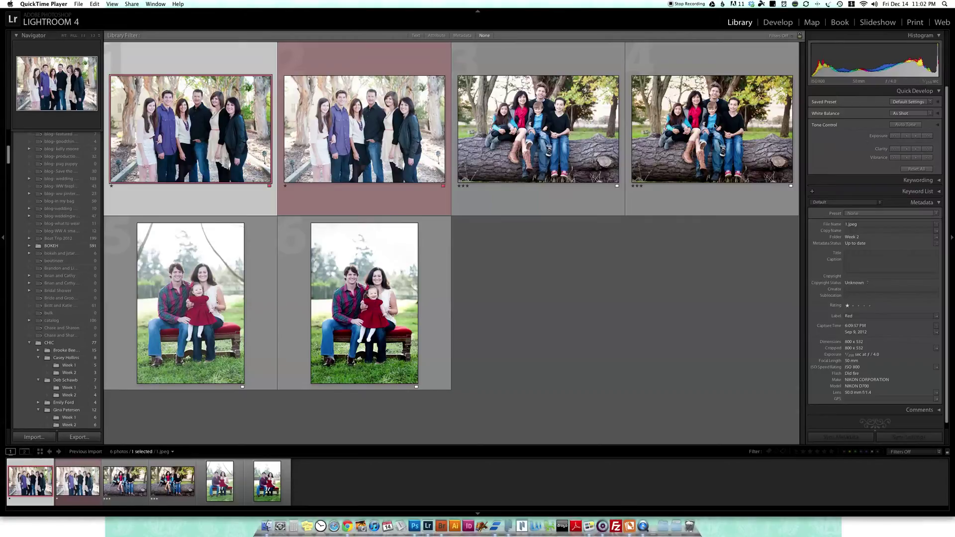
Open 3.jpeg, the family sitting on a log, in Loupe view
double_click(664, 95)
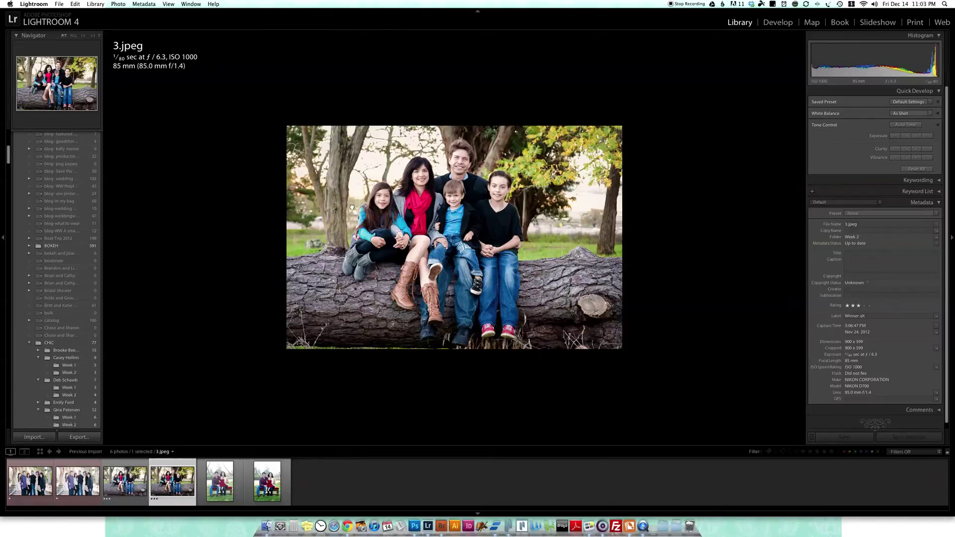
Look at 5.jpeg and 3.jpeg full size in turn, ending on the six-photo grid
key(g)
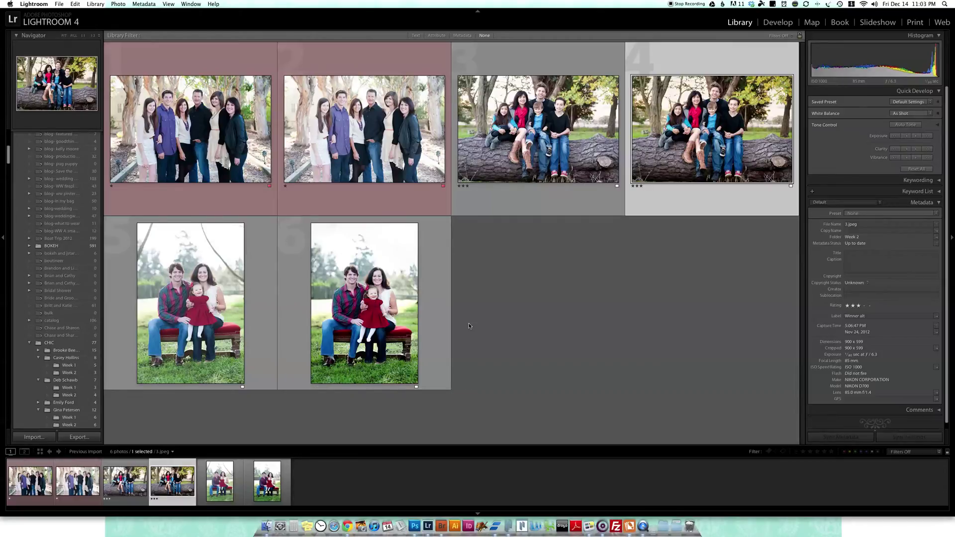
double_click(438, 323)
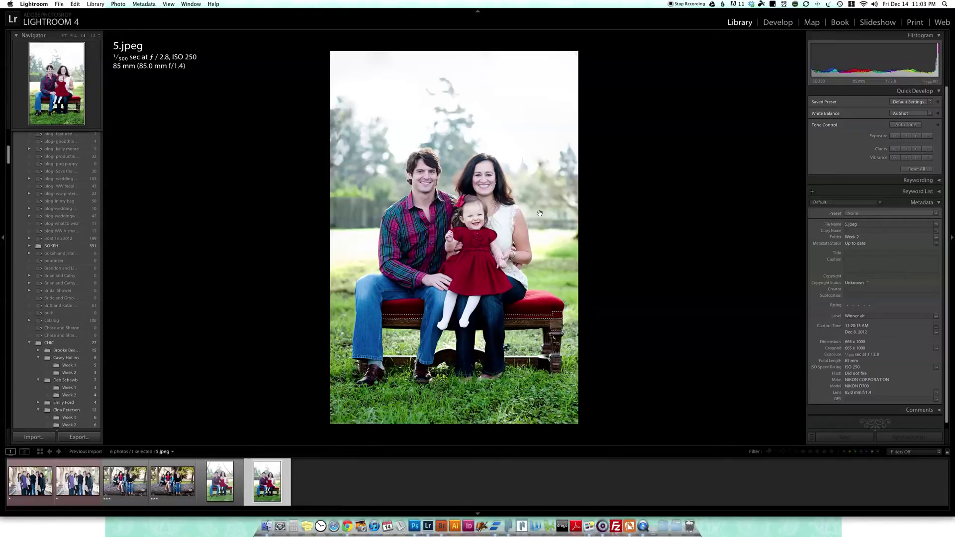
key(g)
double_click(690, 149)
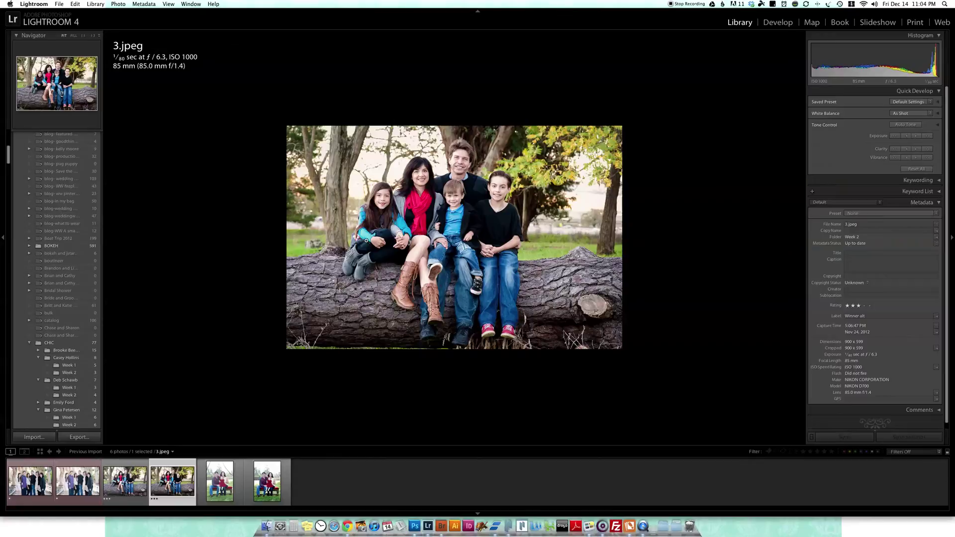
key(g)
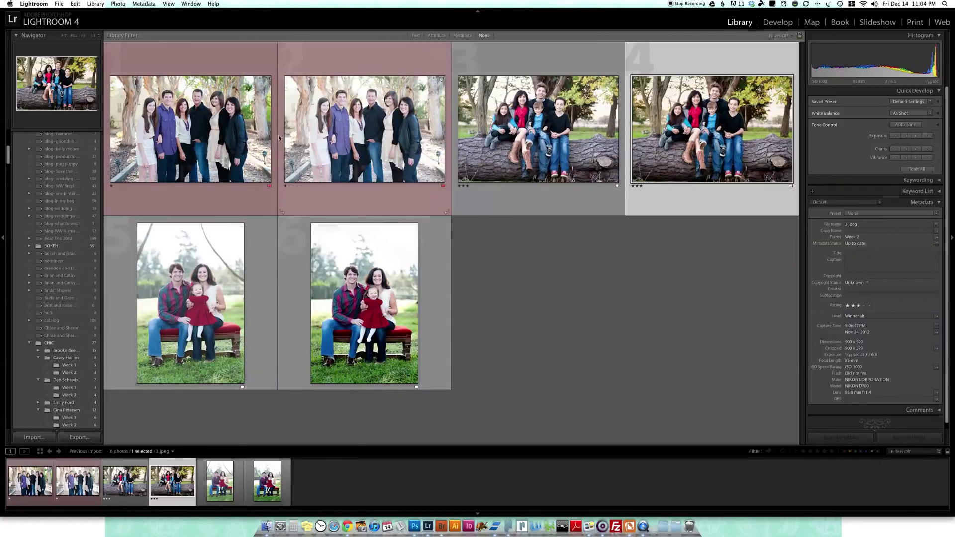
Open the six-person family portrait DSC0917_prdf-2.jpeg in Loupe view
double_click(353, 141)
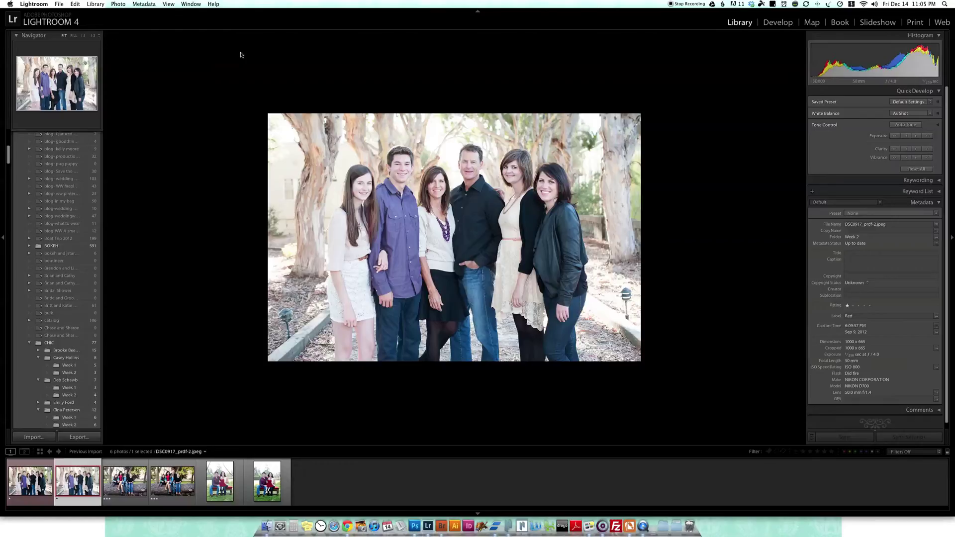
In Develop, set Highlights -24, curve highlights -26 with darker shadows, Contrast +22, Temp +10
click(778, 23)
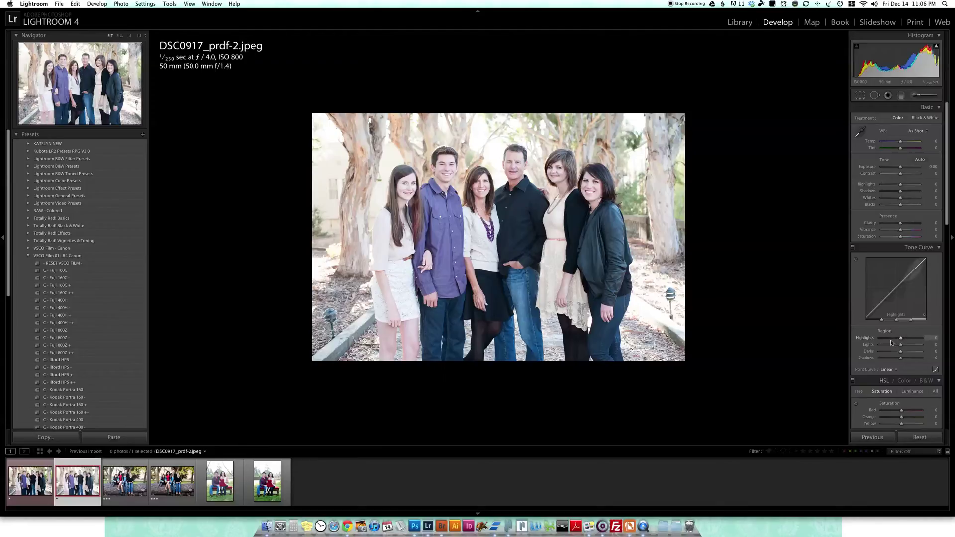
drag(866, 184, 852, 189)
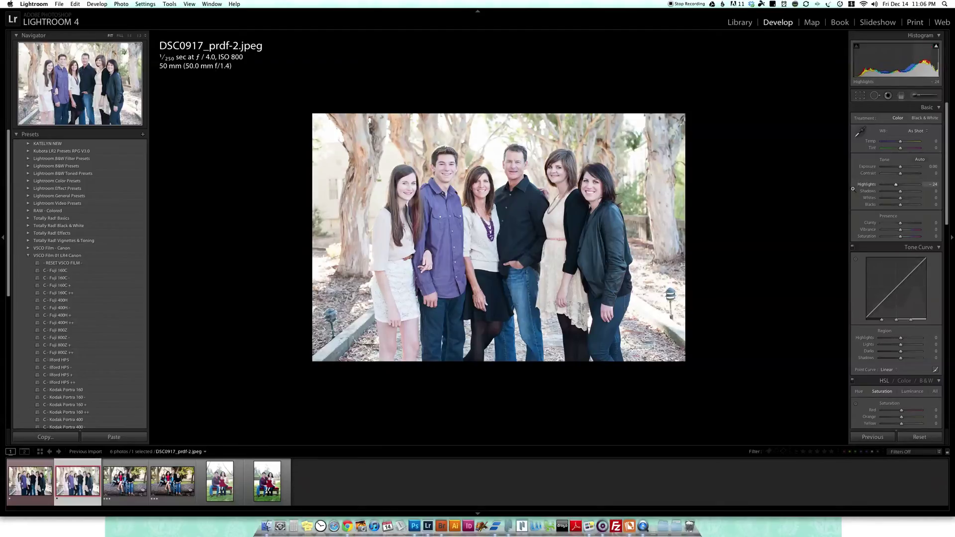
click(895, 338)
drag(900, 358, 893, 358)
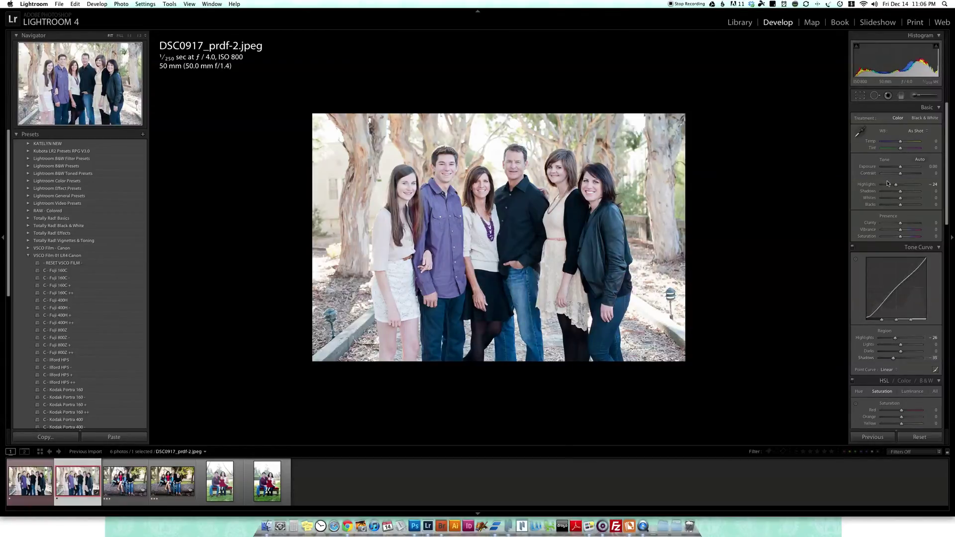
drag(900, 173, 905, 177)
drag(900, 142, 902, 149)
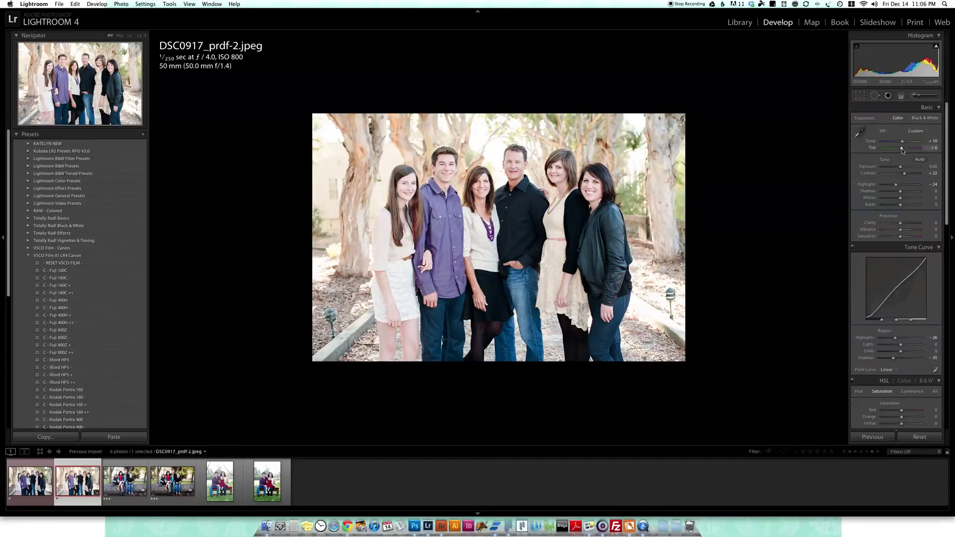
Brush an Exposure -0.80, Saturation -1 adjustment over the leftmost girl's face
click(915, 95)
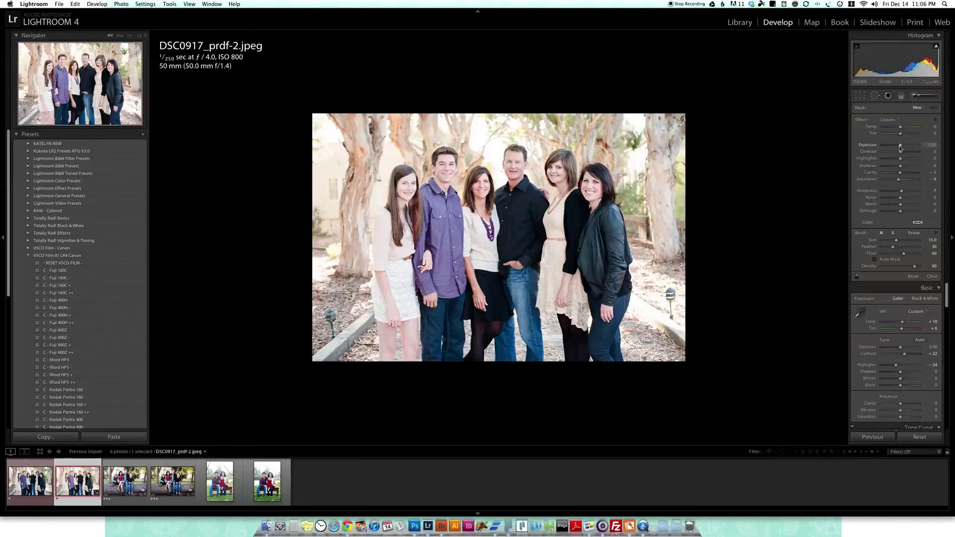
click(898, 145)
click(900, 179)
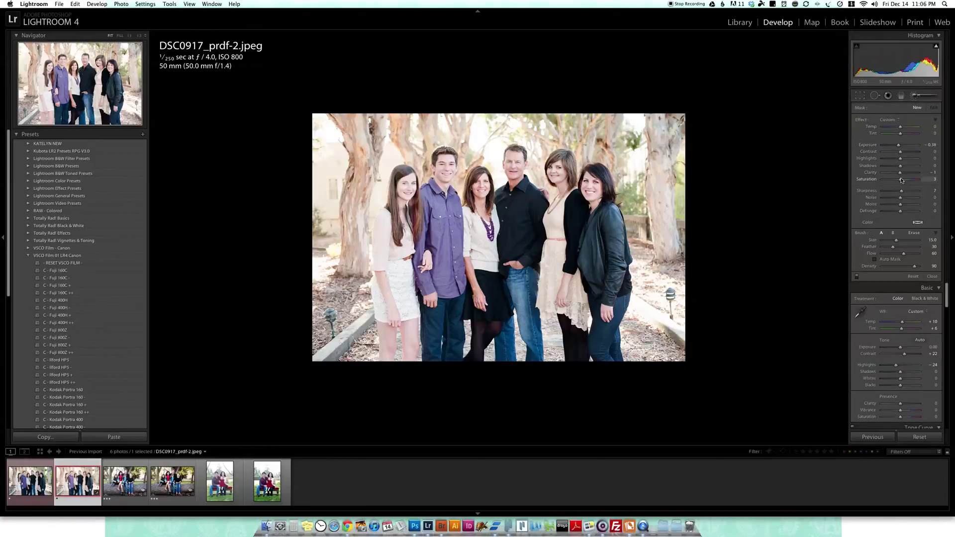
drag(898, 145, 896, 145)
mouse_move(401, 170)
mouse_down()
mouse_move(383, 199)
mouse_move(417, 199)
mouse_move(401, 231)
mouse_move(387, 338)
mouse_move(404, 169)
mouse_up()
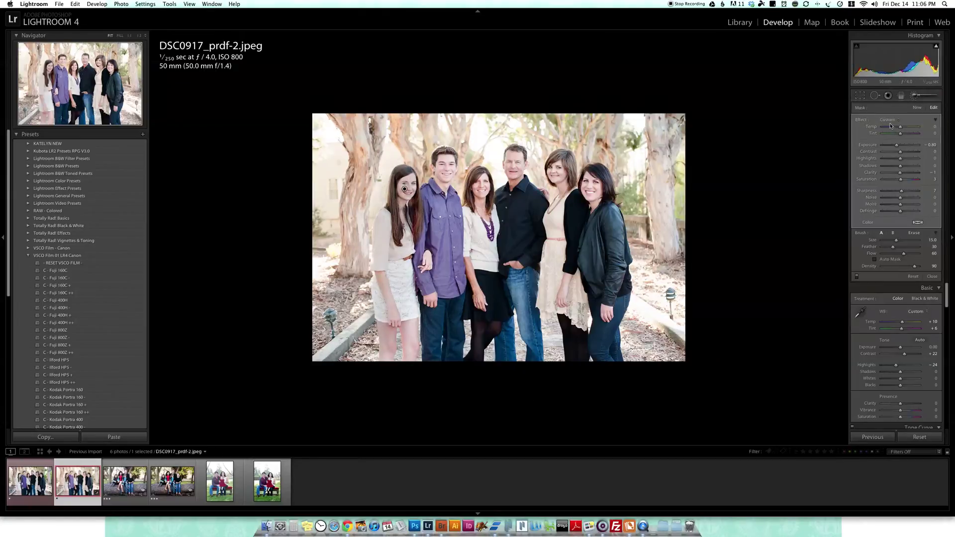
Set Vibrance +22, Contrast +26, curve Darks -3 and Shadows -39, then move to 1.jpeg
click(914, 95)
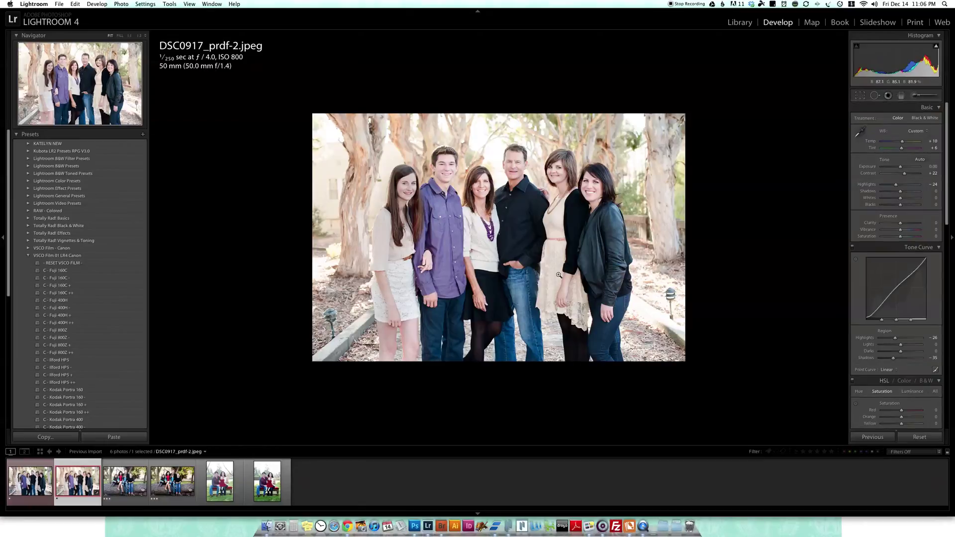
drag(900, 230, 902, 229)
drag(904, 174, 905, 173)
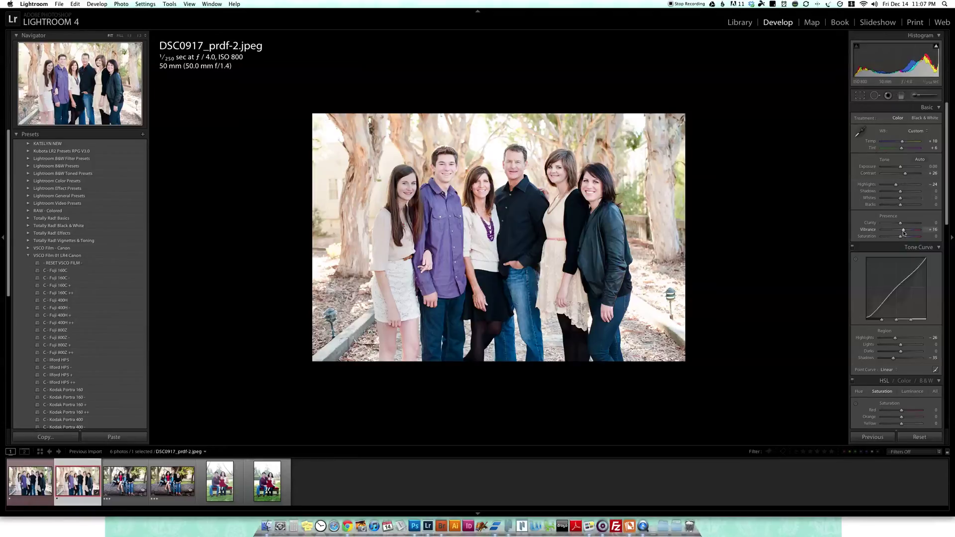
drag(901, 351, 899, 353)
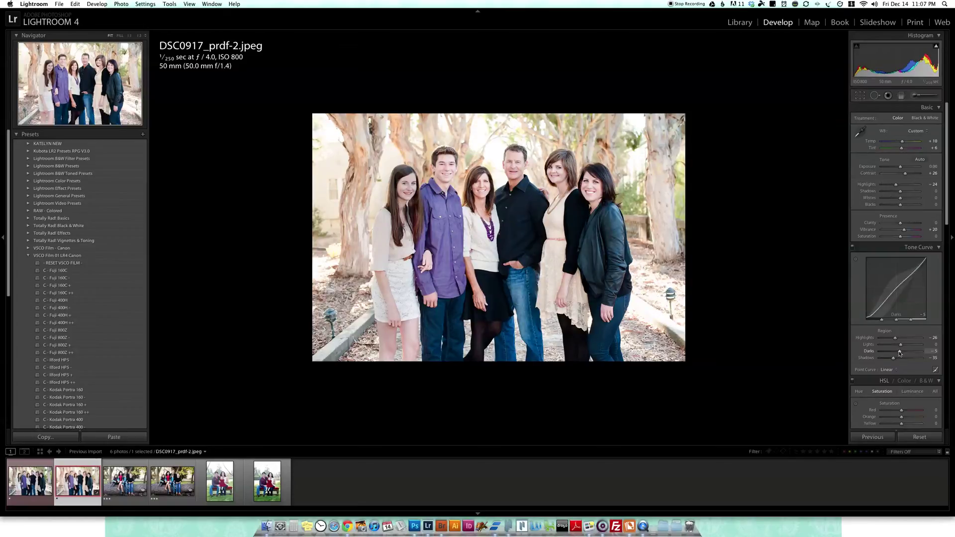
drag(894, 362, 893, 361)
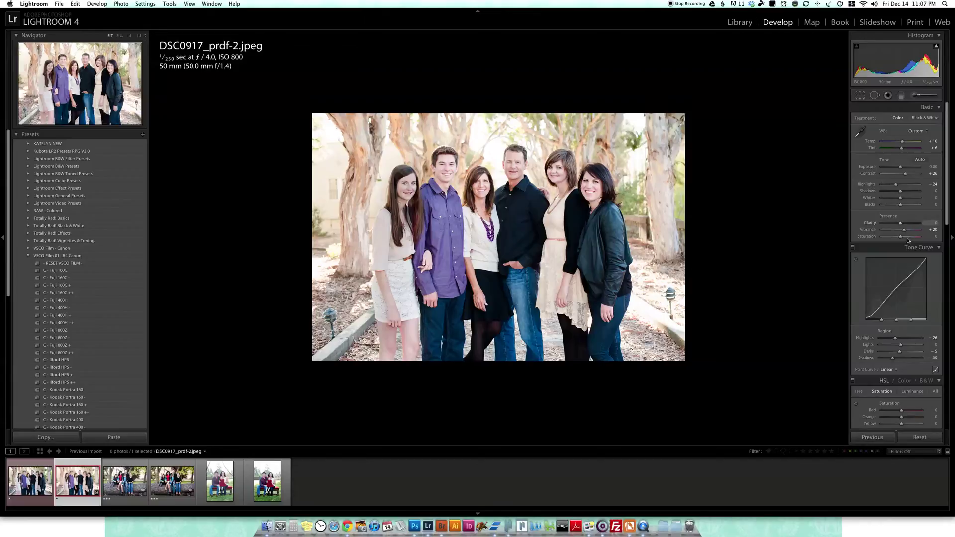
drag(904, 230, 906, 229)
key(Left)
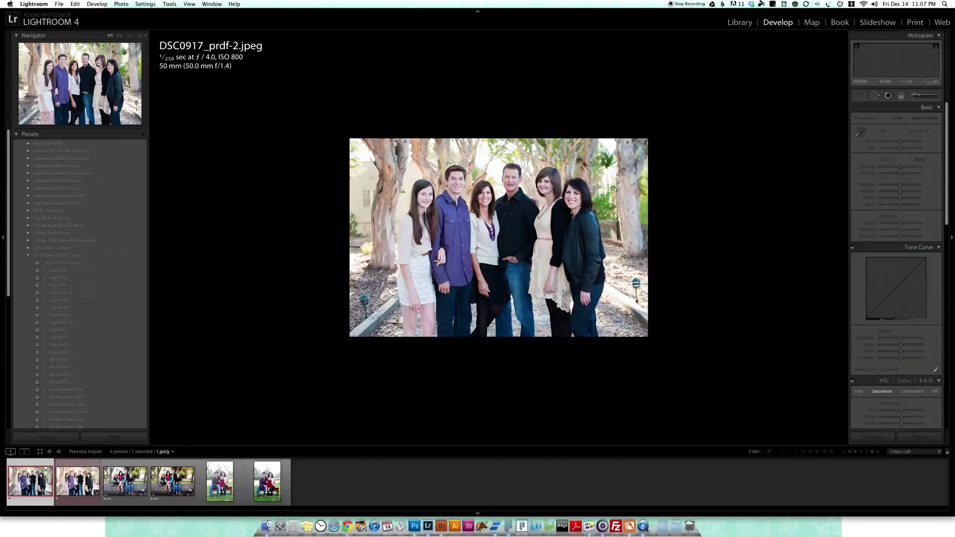
View original 1.jpeg beside edited DSC0917_prdf-2.jpeg at Fit, then close the comparison
shift+click(81, 478)
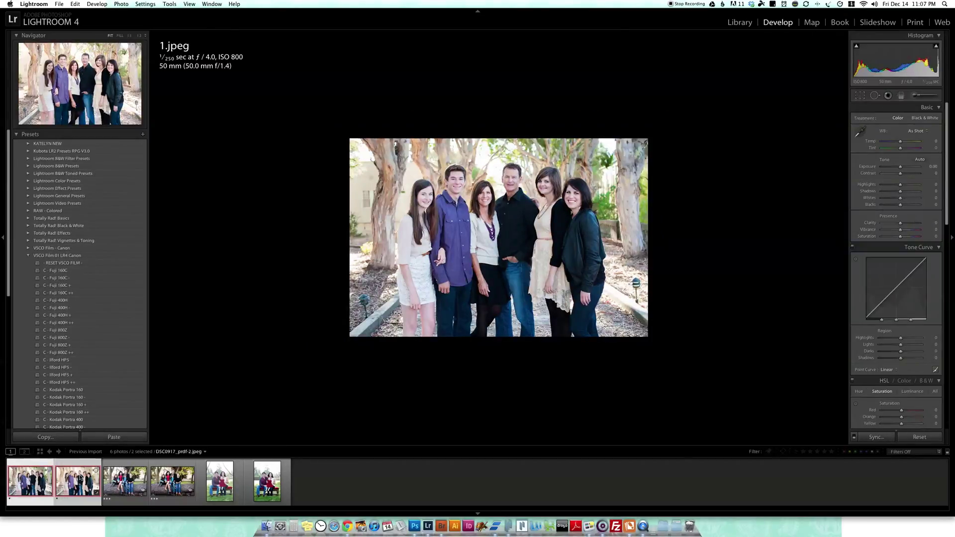
click(24, 451)
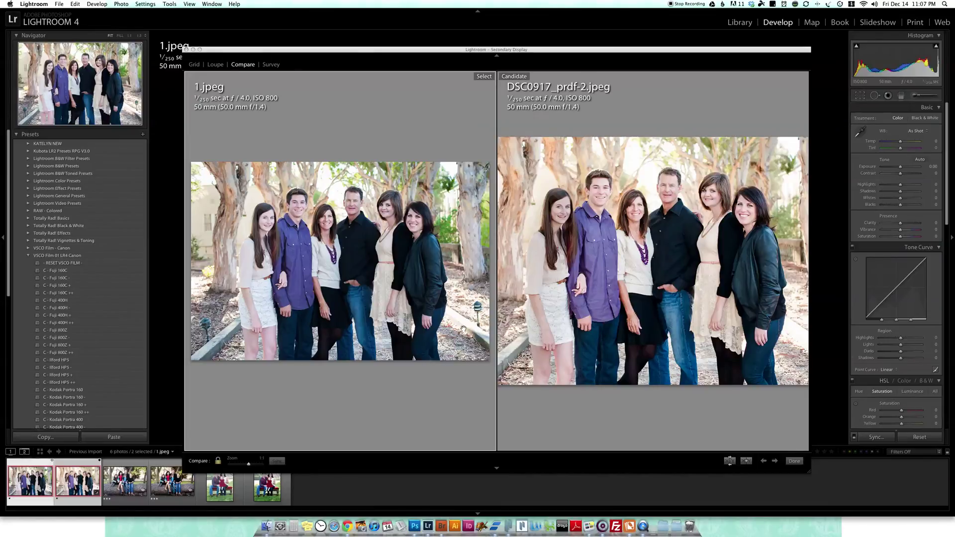
click(299, 233)
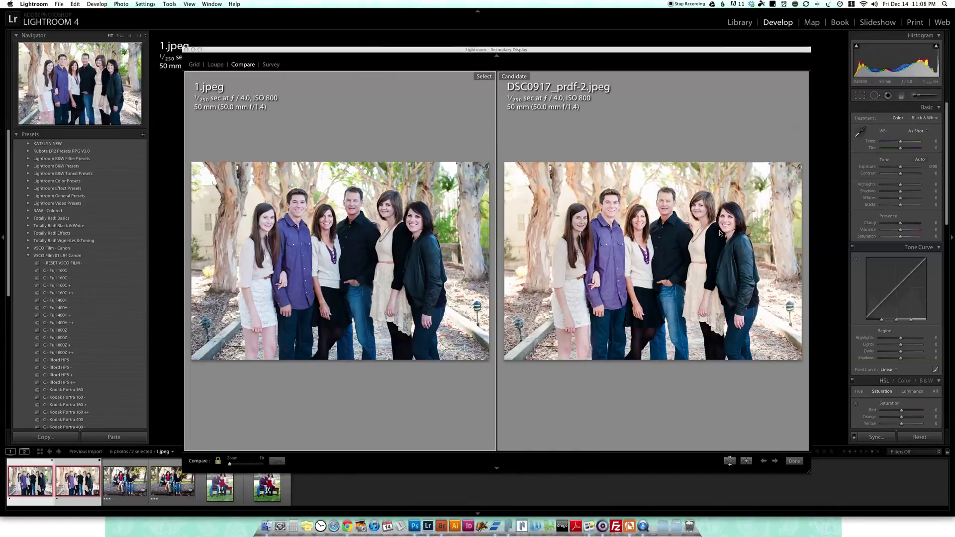
click(681, 228)
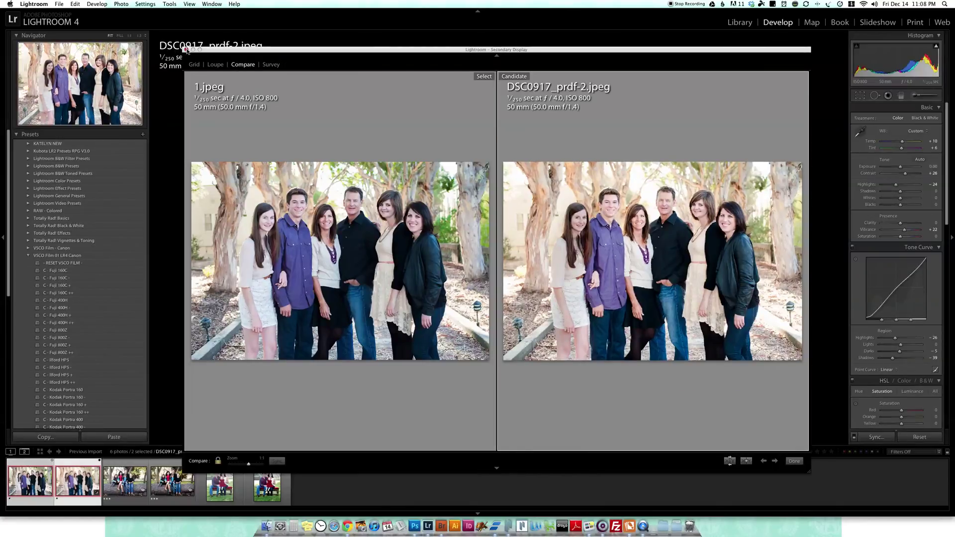
key(super+F11)
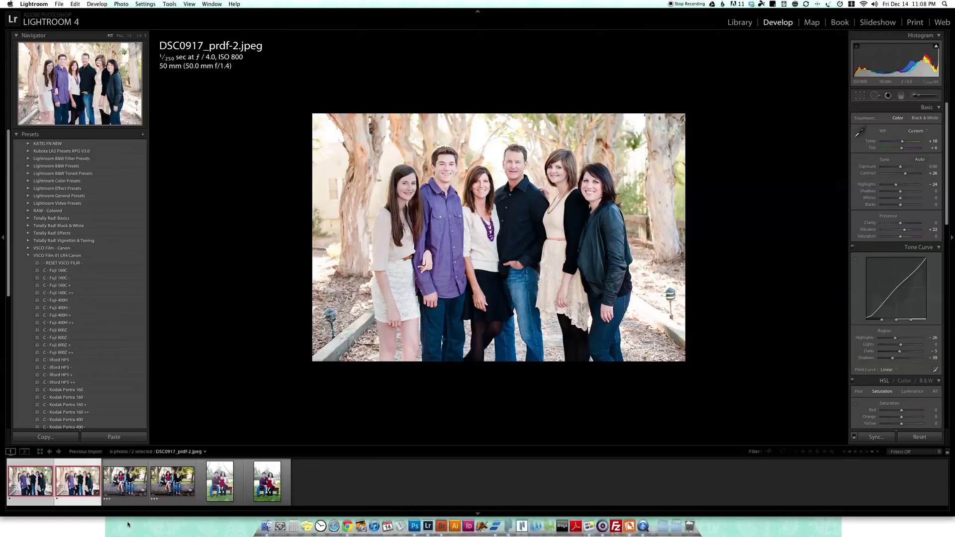
Load 3.jpeg, the family-on-a-log portrait, into Develop
click(154, 488)
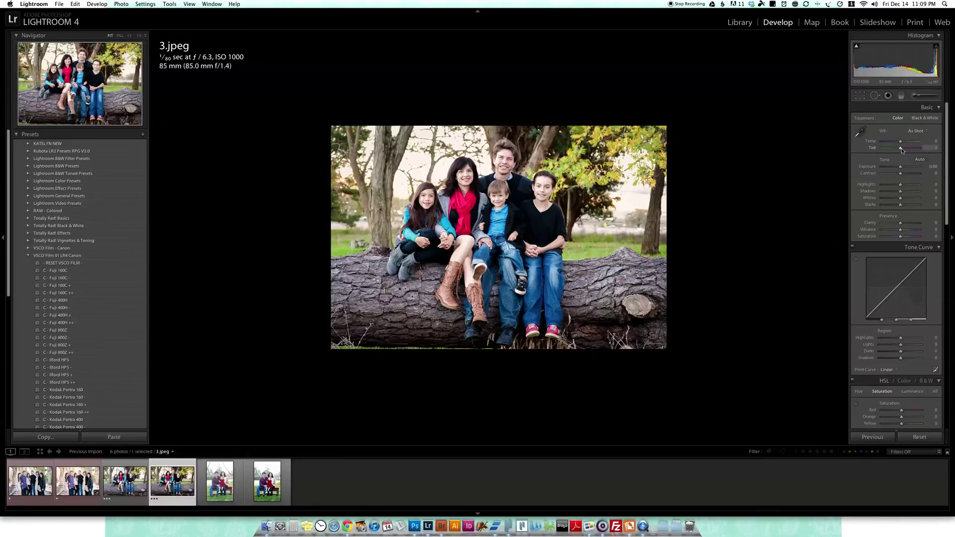
Nudge 3.jpeg's Tint toward magenta, about +8, for a Custom white balance
drag(900, 149, 902, 145)
Split-tone 3.jpeg: highlights Hue 14, Saturation 5; shadows Hue 22, Saturation 5
scroll(909, 213, down, 2)
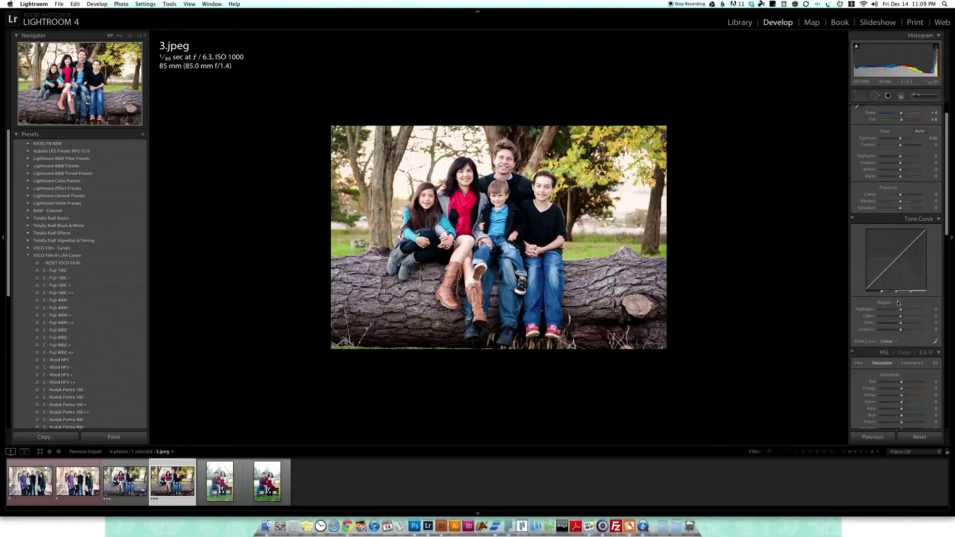
scroll(898, 301, down, 15)
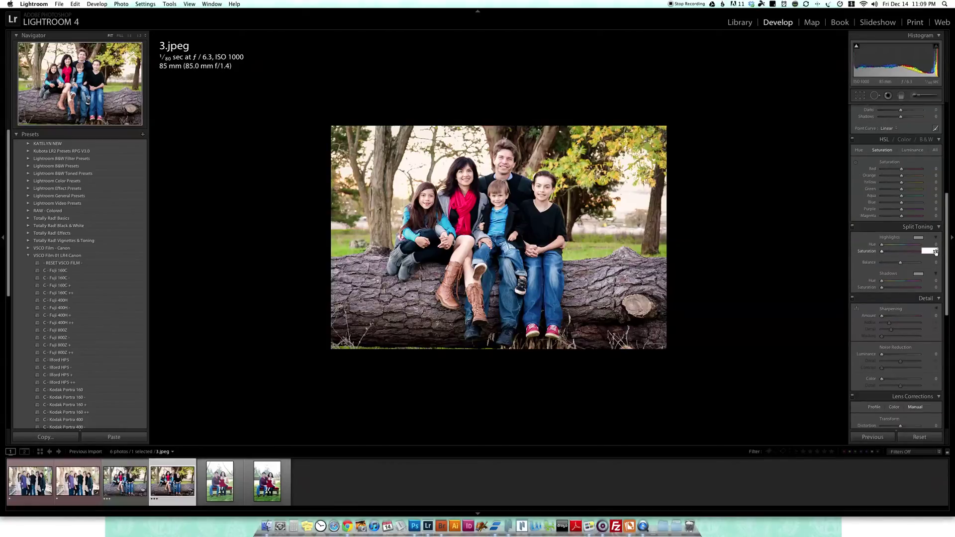
drag(933, 252, 935, 252)
click(884, 245)
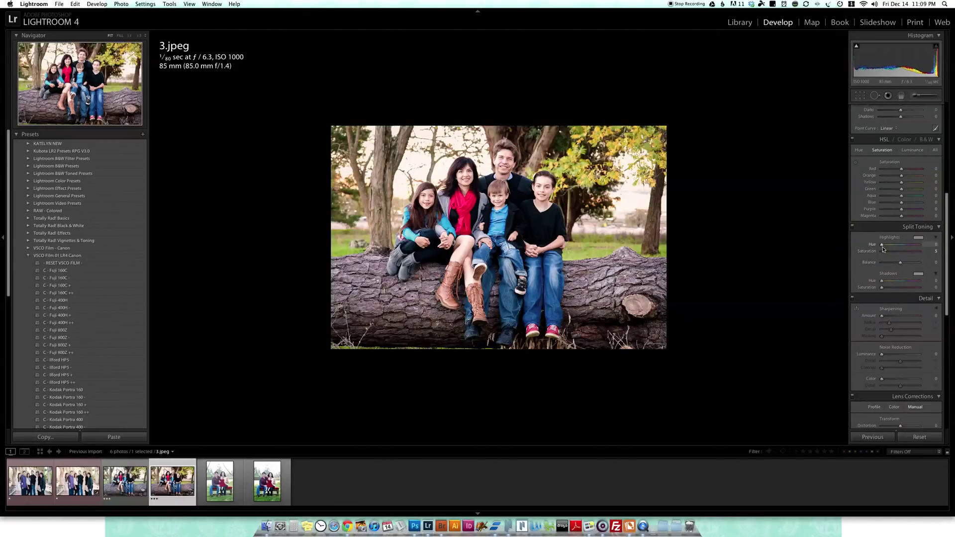
key(Up)
key(Up)
key(Up)
key(Tab)
key(Tab)
key(Tab)
key(Tab)
text(5)
key(Return)
drag(882, 282, 885, 282)
scroll(885, 283, up, 10)
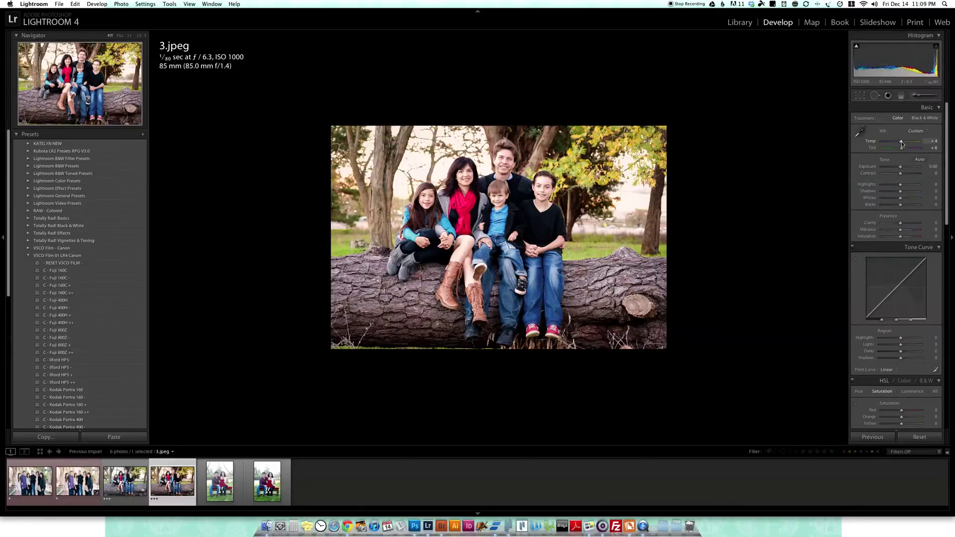
Set 3.jpeg's Exposure to +0.10 and Highlights to -8, raise Contrast, and add Vibrance +6
click(901, 167)
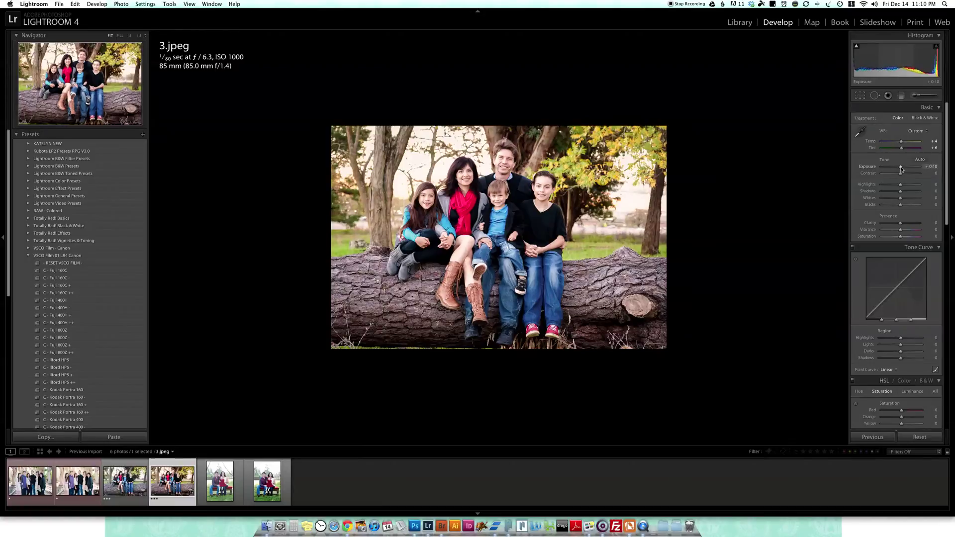
click(899, 185)
click(903, 174)
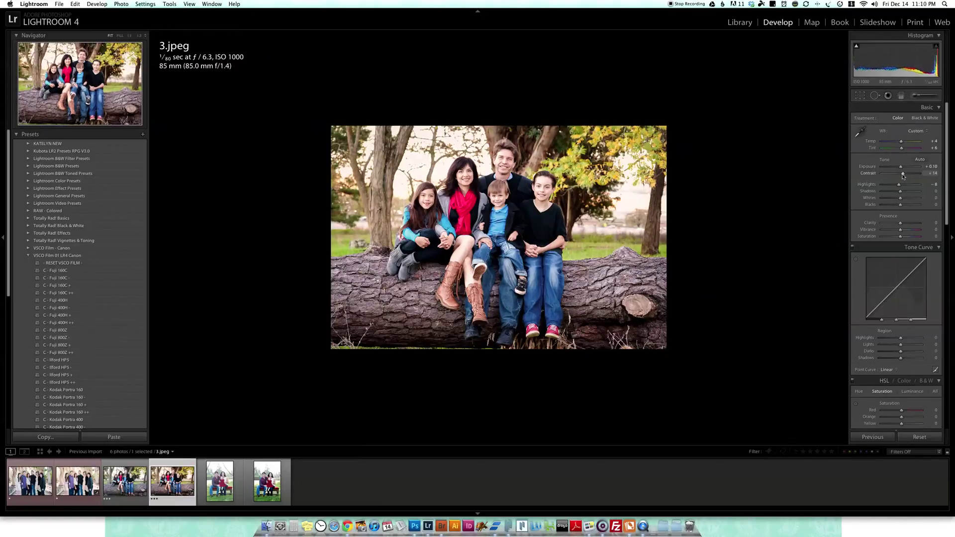
click(901, 230)
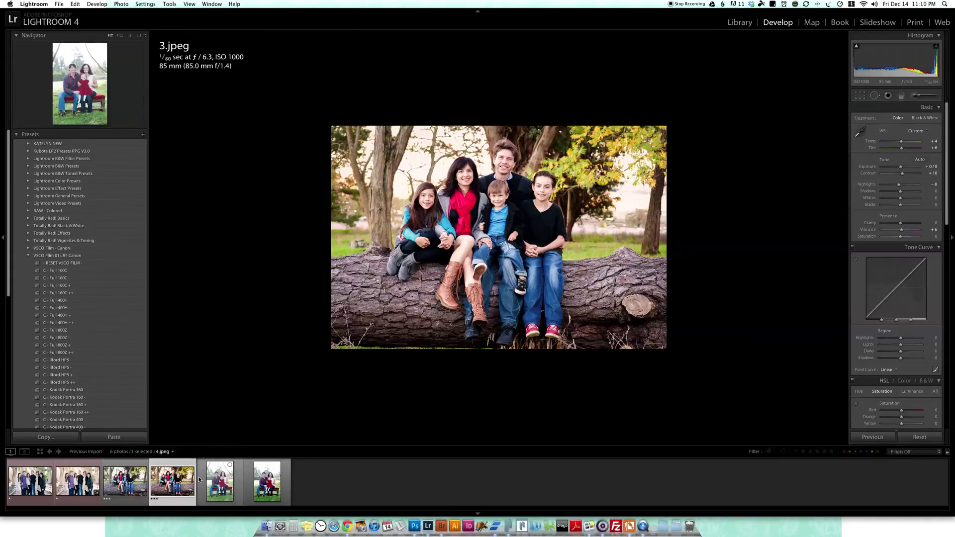
Create a virtual copy of 3.jpeg, named 3.jpeg • Copy 1
key(super+comma)
click(356, 79)
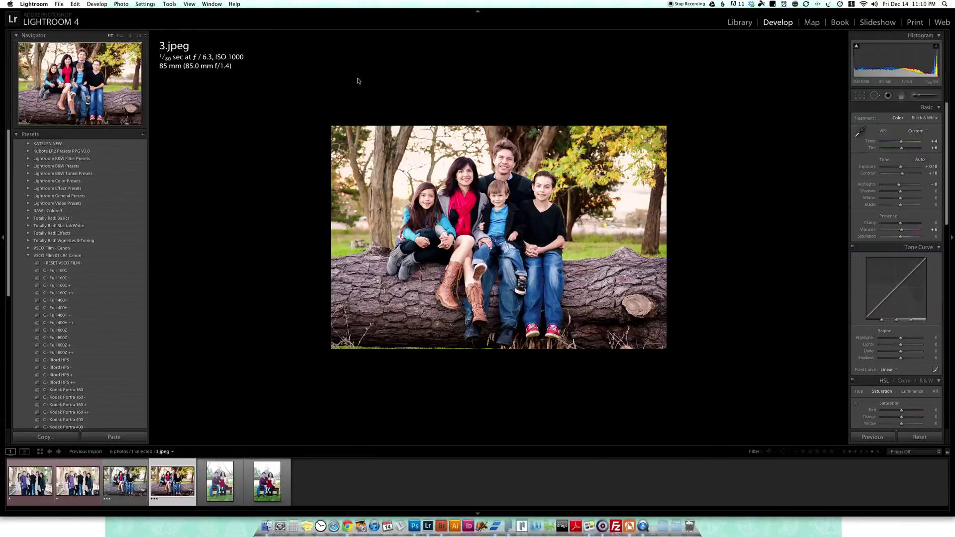
key(super+apostrophe)
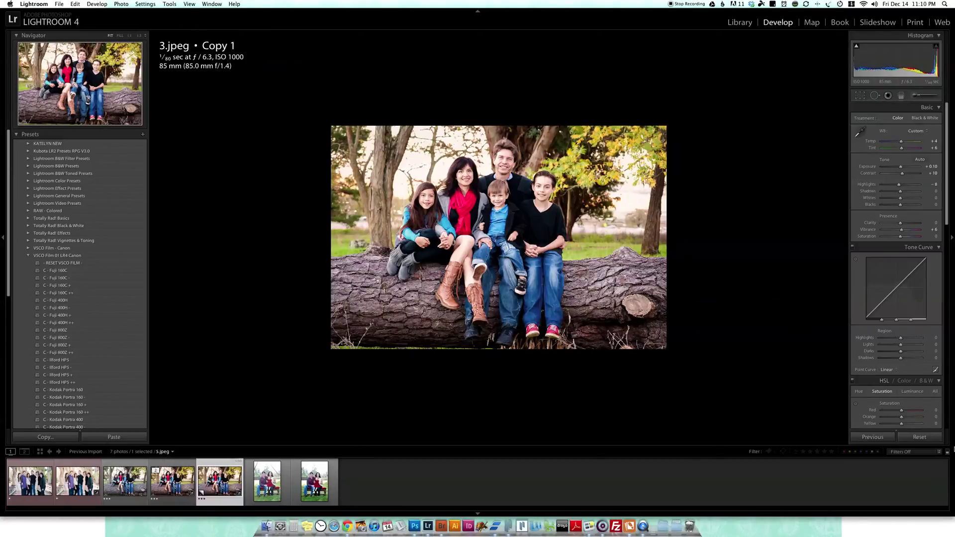
Compare the copy side by side with the edited 3.jpeg on the secondary display
super+click(159, 482)
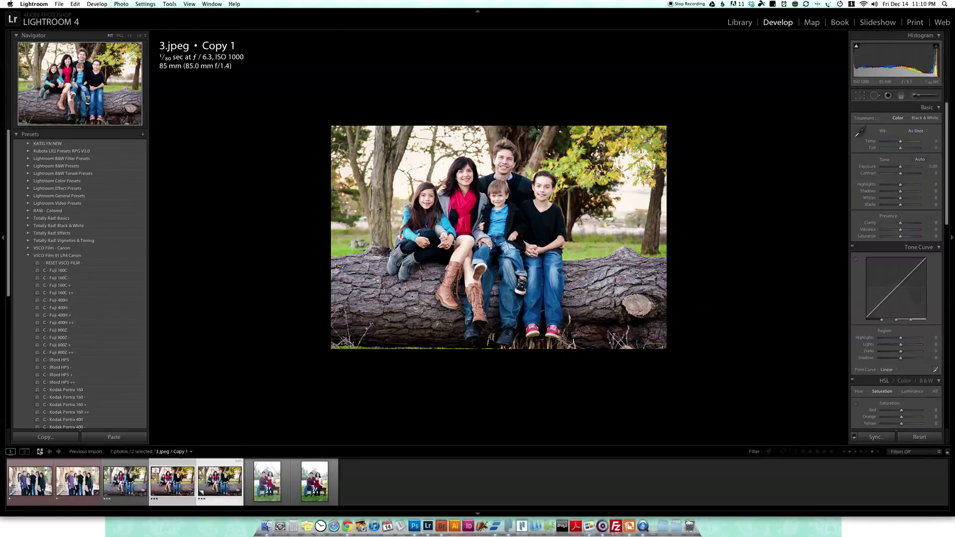
click(26, 452)
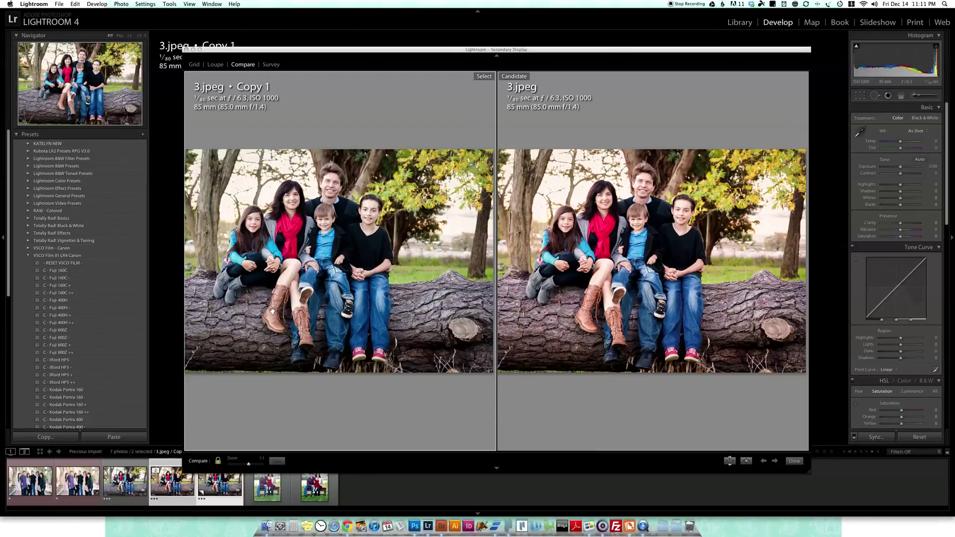
click(625, 322)
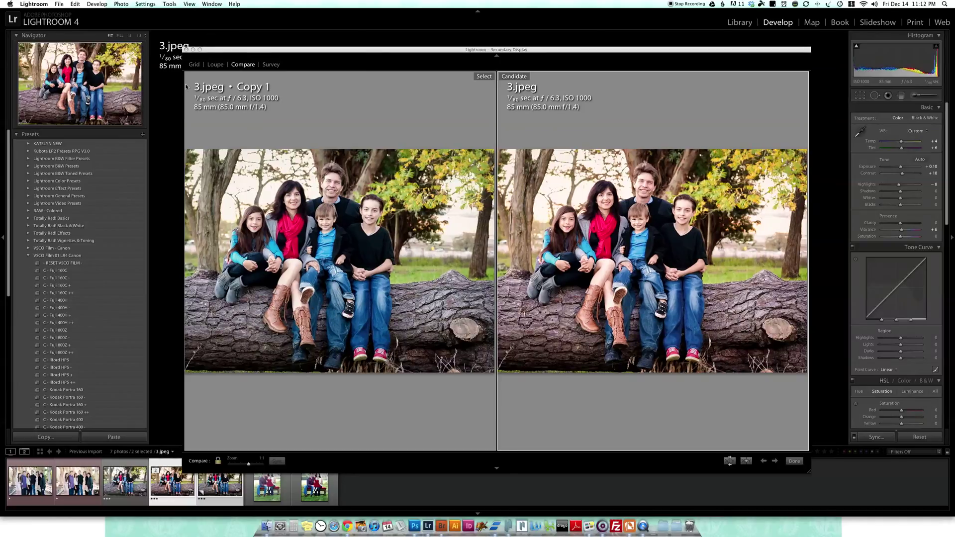
Close the comparison window and load 5.jpeg, the red-bench family portrait, in Develop
click(186, 49)
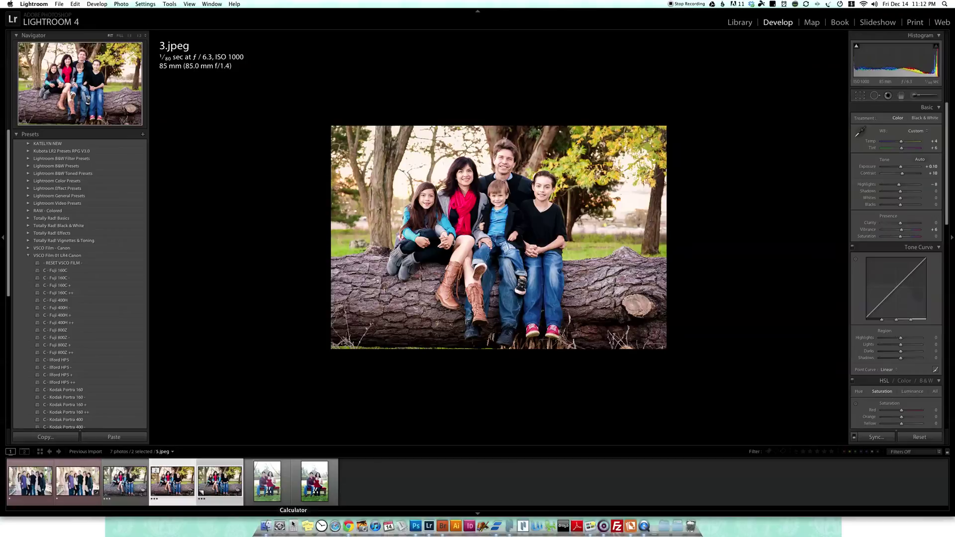
click(300, 475)
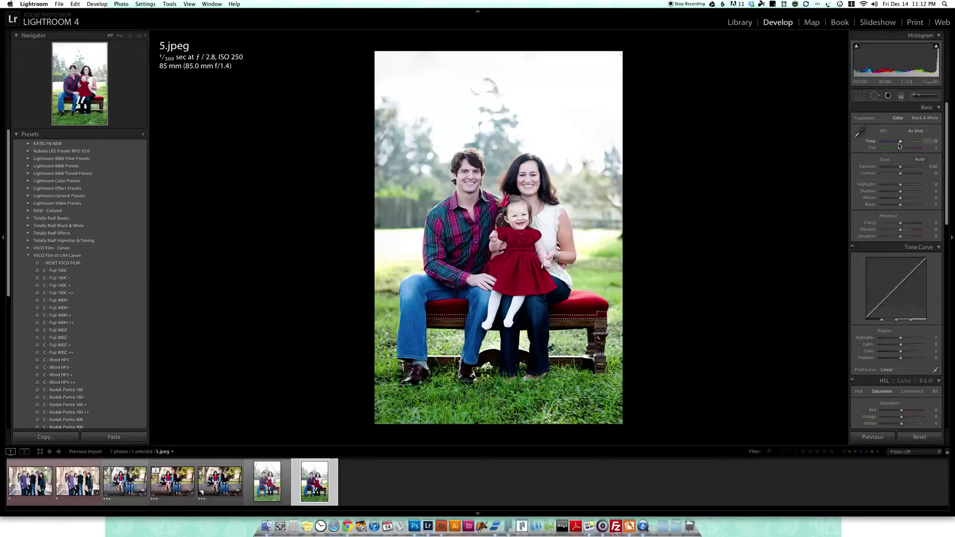
Warm 5.jpeg's white balance to Temp +12 with a slight Tint shift
drag(899, 145, 903, 144)
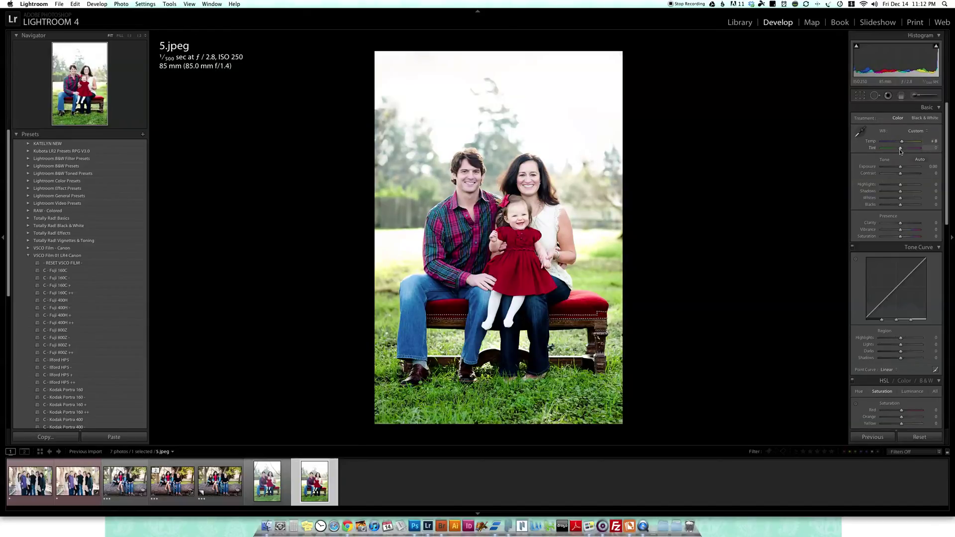
drag(901, 148, 902, 151)
scroll(902, 356, down, 2)
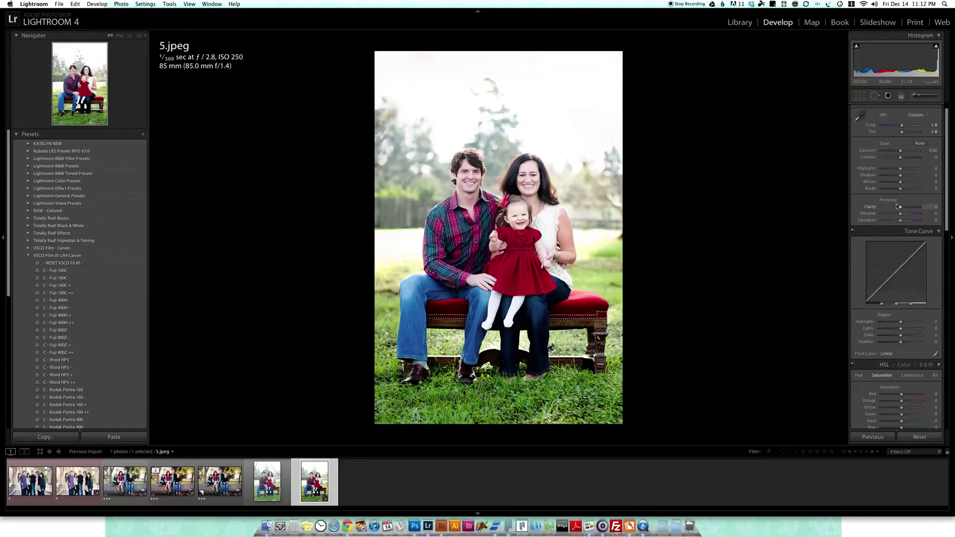
scroll(902, 357, down, 5)
Add warm split toning: highlight hue 22, shadow hue 18 with saturation 5
click(935, 395)
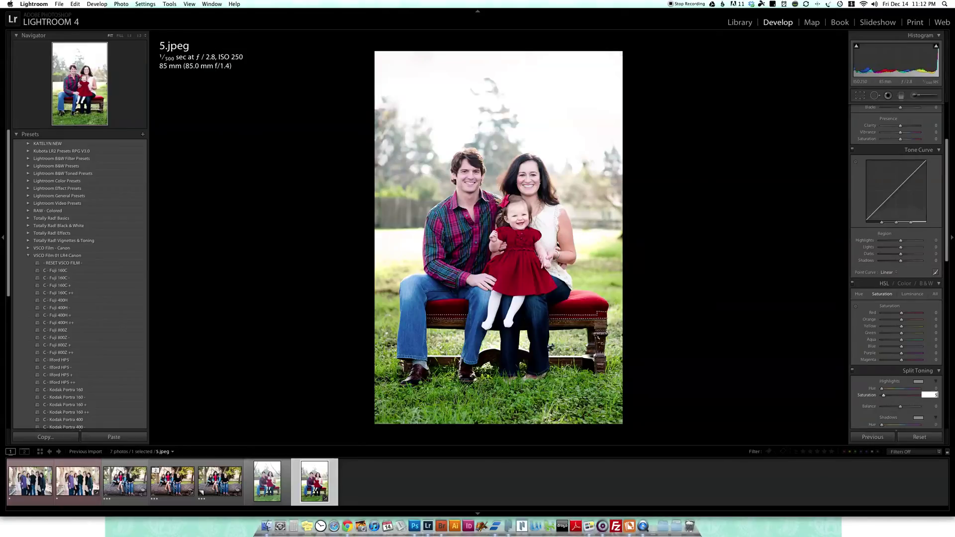
key(Return)
drag(881, 391, 884, 391)
scroll(931, 422, down, 2)
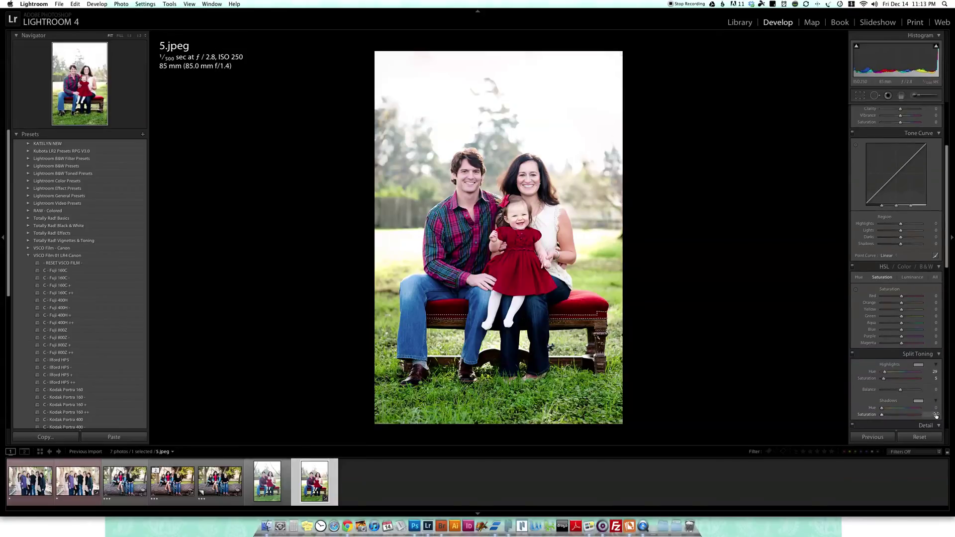
drag(935, 415, 885, 410)
Darken Tone Curve Shadows to -3, lower Contrast to +8, and set Temp +12, Tint +14
drag(901, 243, 899, 245)
scroll(906, 231, up, 5)
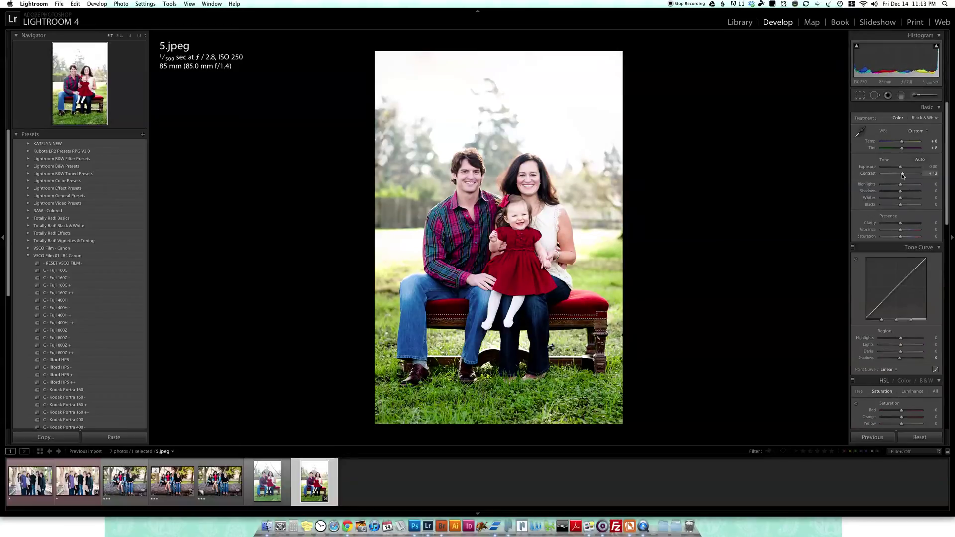
drag(902, 175, 901, 175)
drag(901, 149, 902, 142)
Create 5.jpeg • Copy 1 and view it beside the edited 5.jpeg in Compare on the secondary display
key(super+apostrophe)
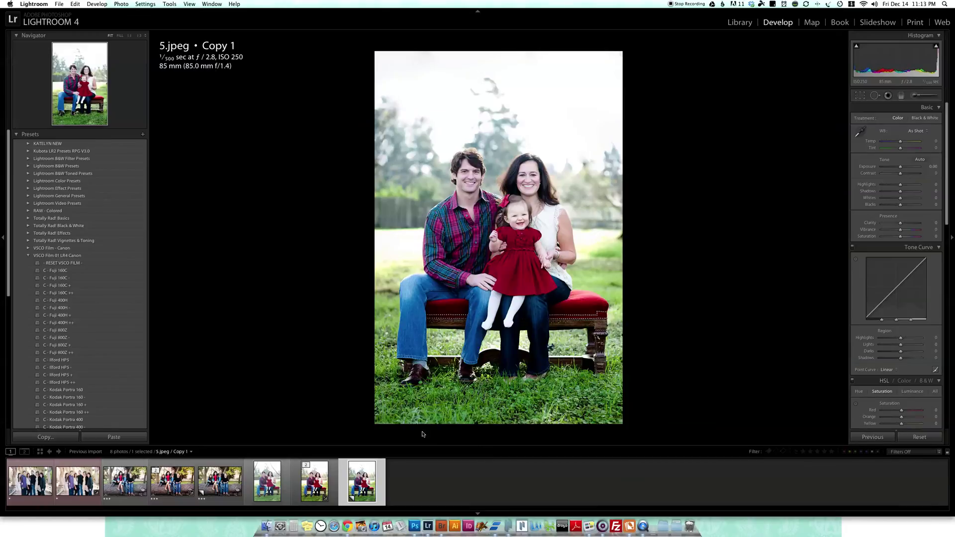
shift+click(314, 480)
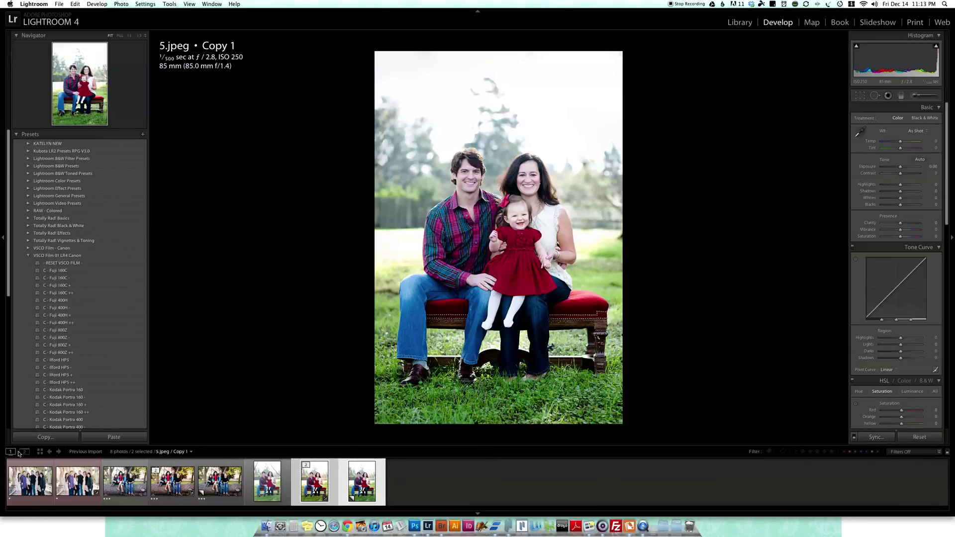
click(24, 451)
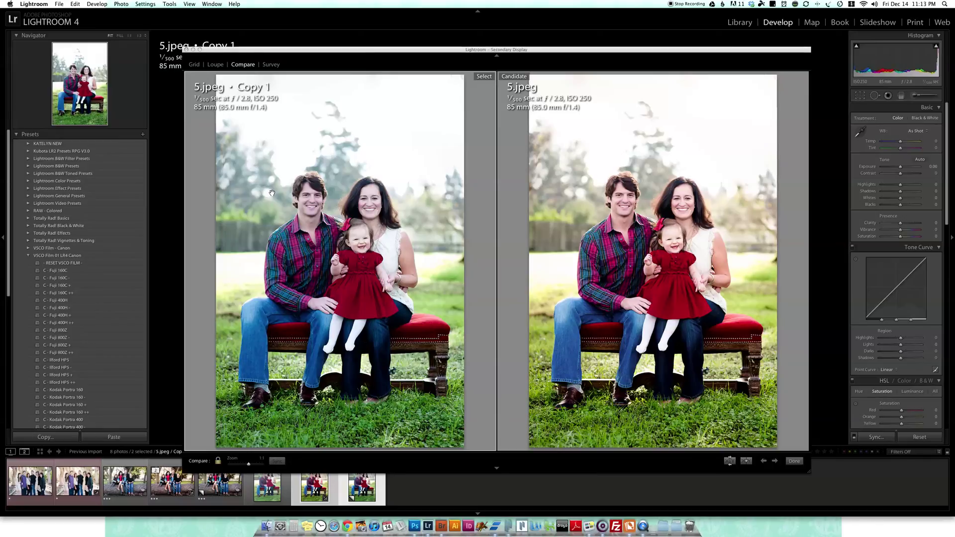
scroll(900, 289, down, 5)
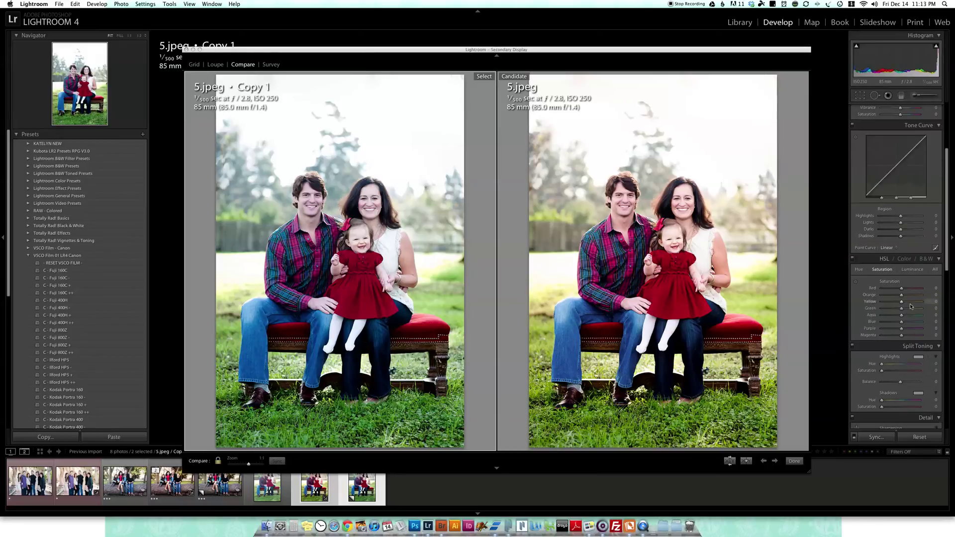
click(769, 295)
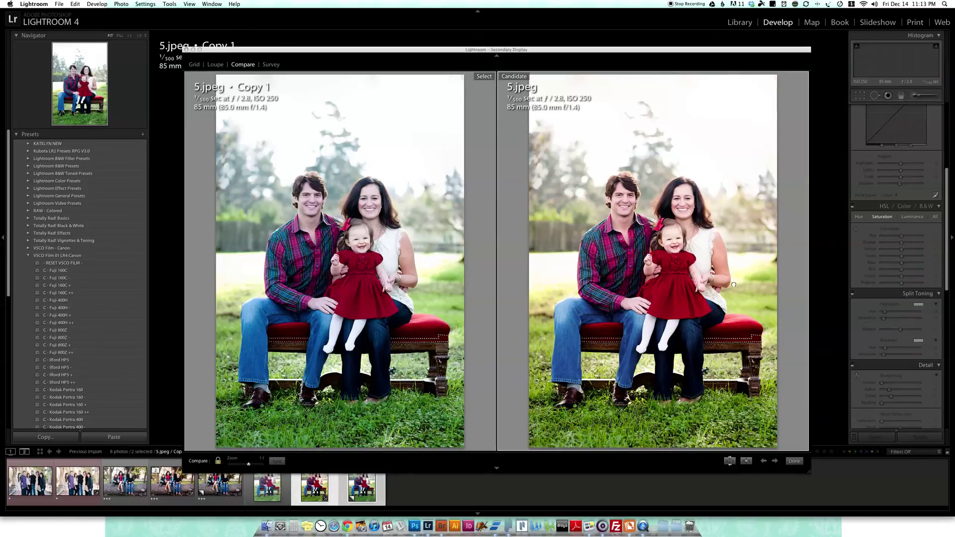